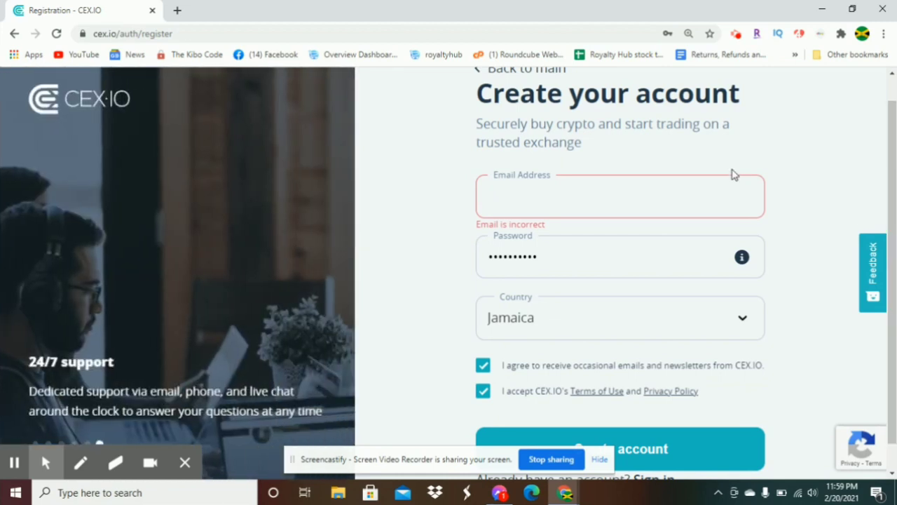
{"action": "left_click", "coordinate": [586, 206]}
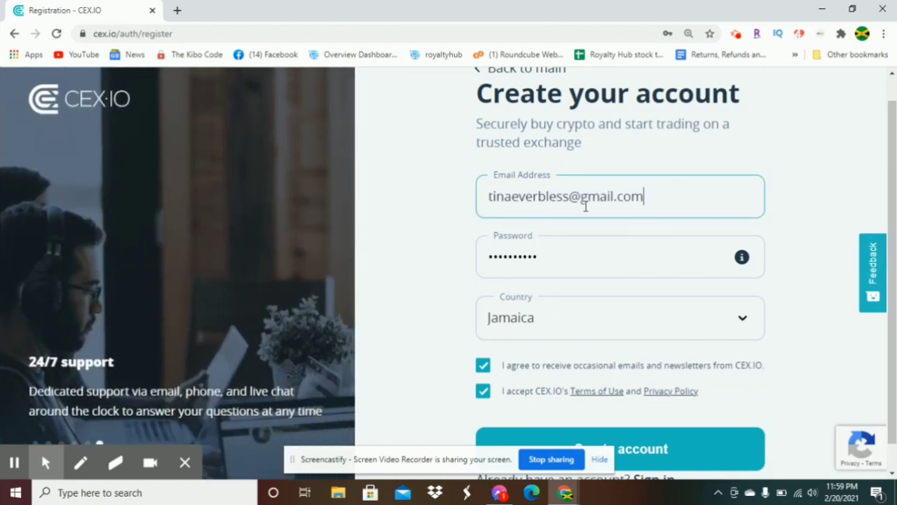
{"action": "scroll", "coordinate": [885, 182], "scroll_direction": "down", "scroll_amount": 1}
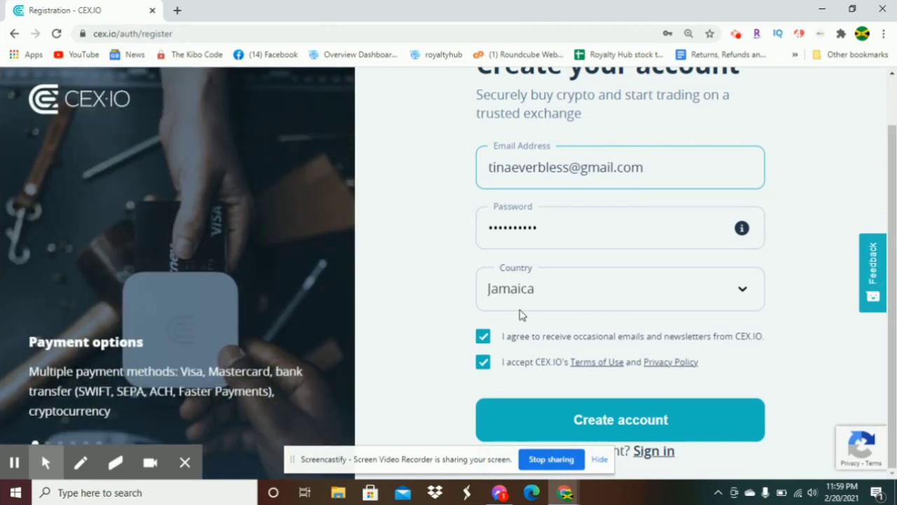
- Pass the 'I'm not a robot' reCAPTCHA check on the sign-up form
{"action": "left_click", "coordinate": [539, 426]}
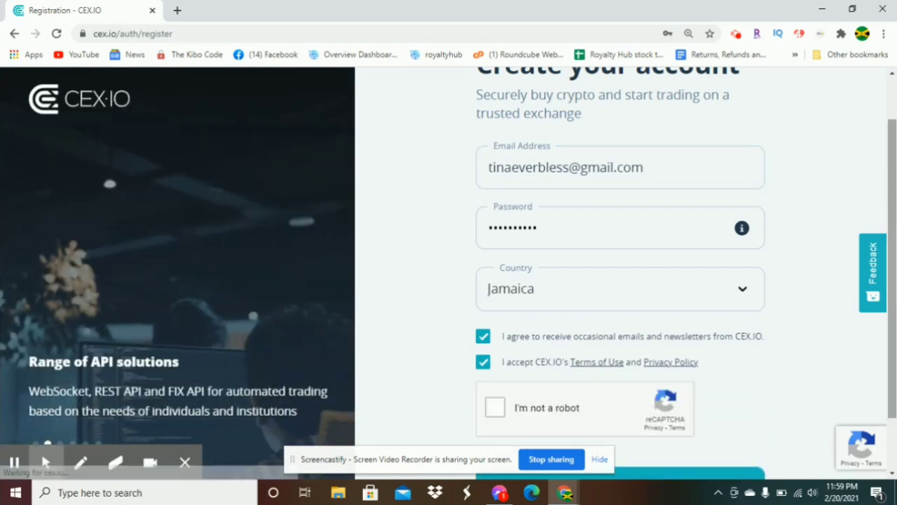
{"action": "left_click_drag", "start_coordinate": [892, 203], "coordinate": [895, 259]}
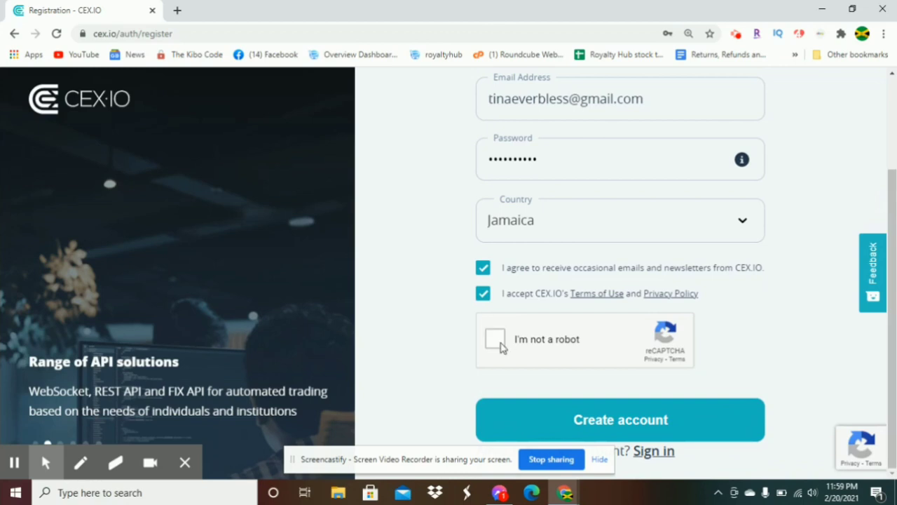
{"action": "left_click", "coordinate": [495, 339]}
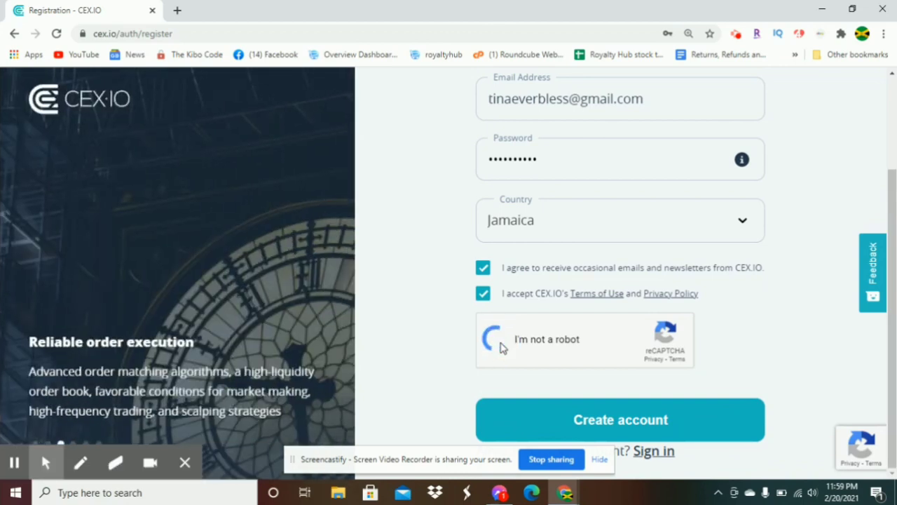
- Submit the completed registration form with Create account
{"action": "left_click", "coordinate": [631, 424]}
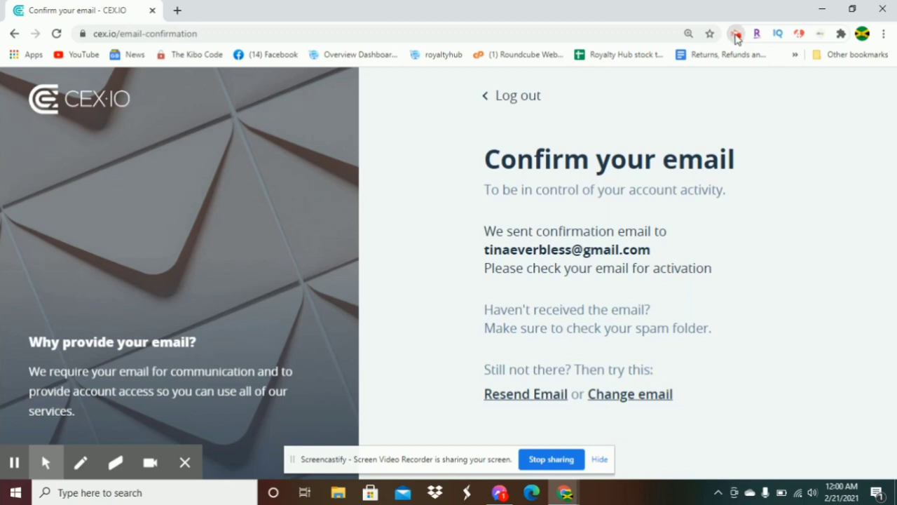
- Pause the screen recording, log out of the unconfirmed account, and go to Sign In
{"action": "left_click", "coordinate": [736, 35]}
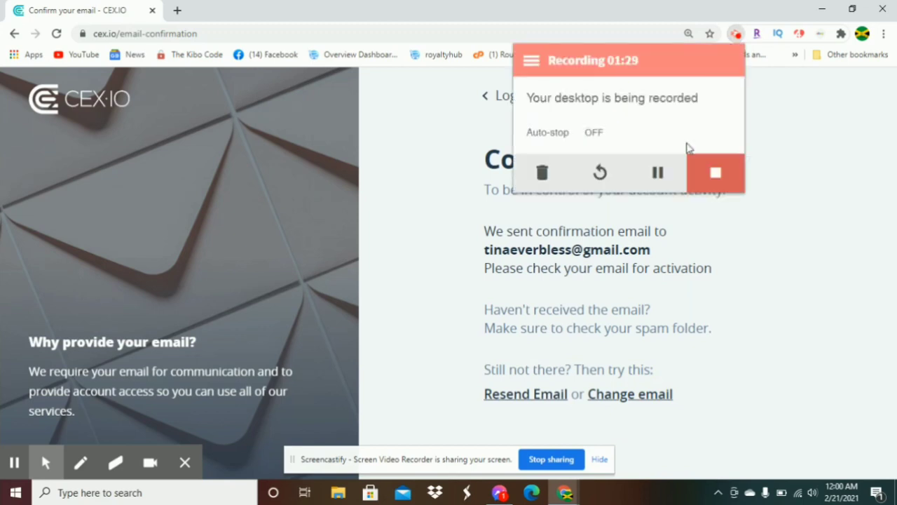
{"action": "left_click", "coordinate": [666, 171]}
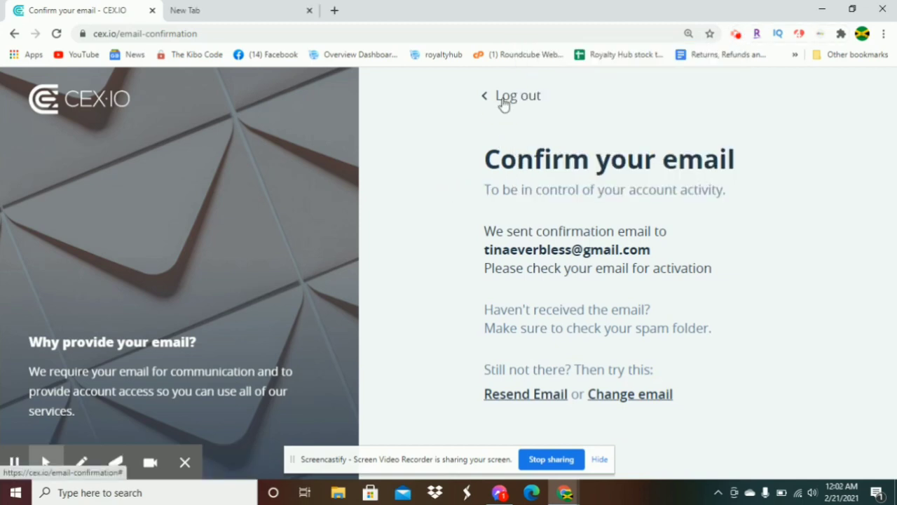
{"action": "left_click", "coordinate": [503, 100]}
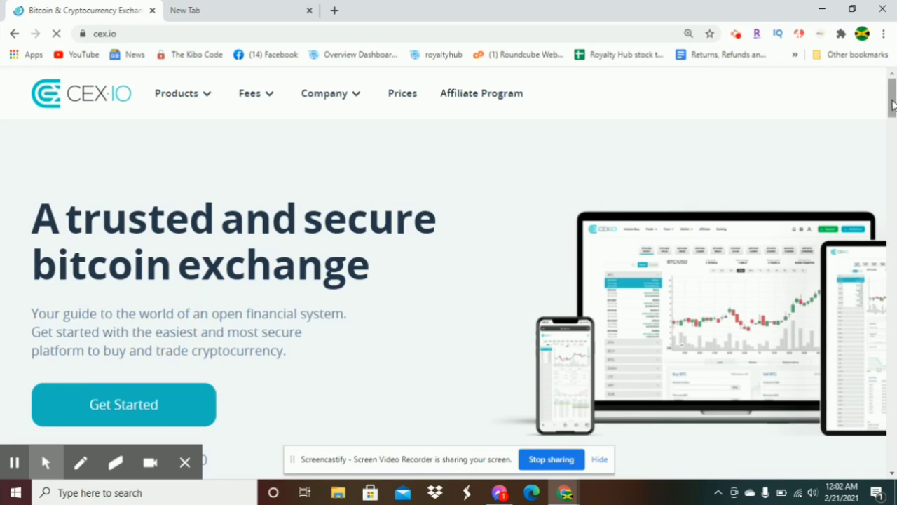
{"action": "mouse_move", "coordinate": [892, 100]}
{"action": "left_mouse_down"}
{"action": "mouse_move", "coordinate": [892, 138]}
{"action": "mouse_move", "coordinate": [893, 100]}
{"action": "left_mouse_up"}
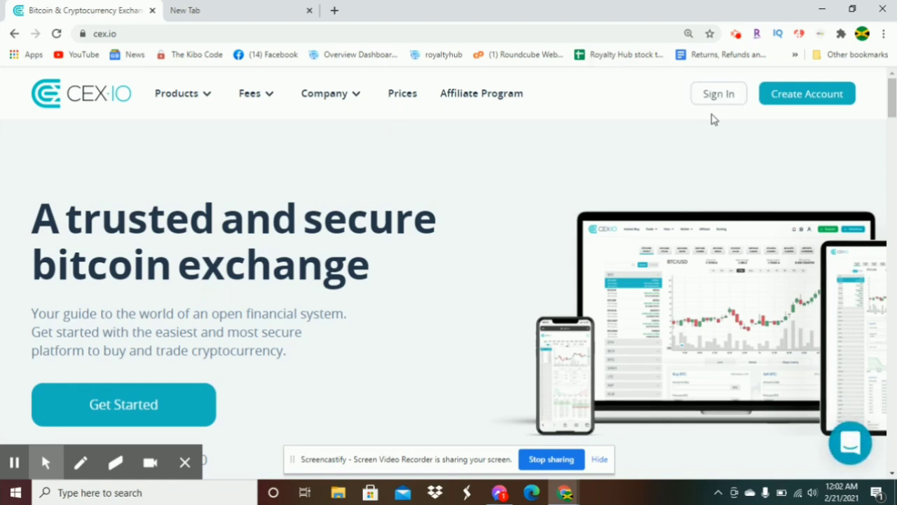
{"action": "left_click", "coordinate": [735, 103]}
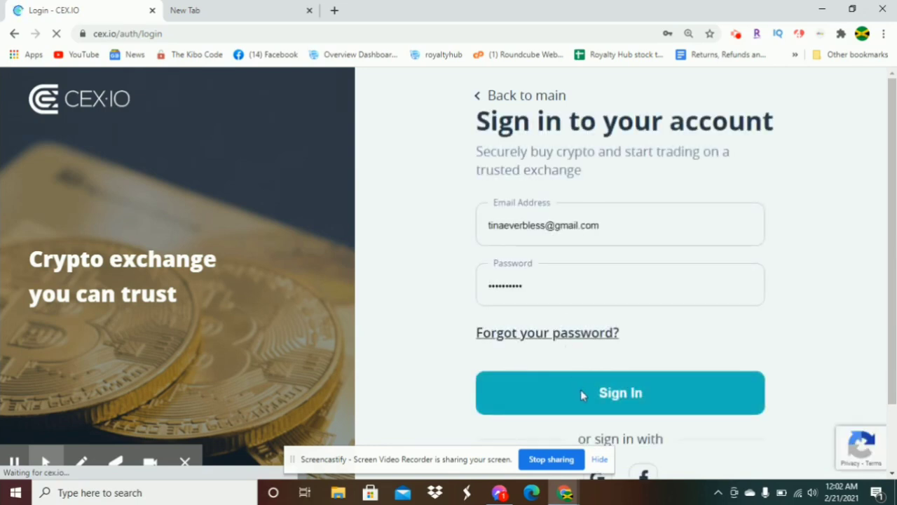
- Sign in with the prefilled email and password, passing the reCAPTCHA check
{"action": "left_click", "coordinate": [587, 399]}
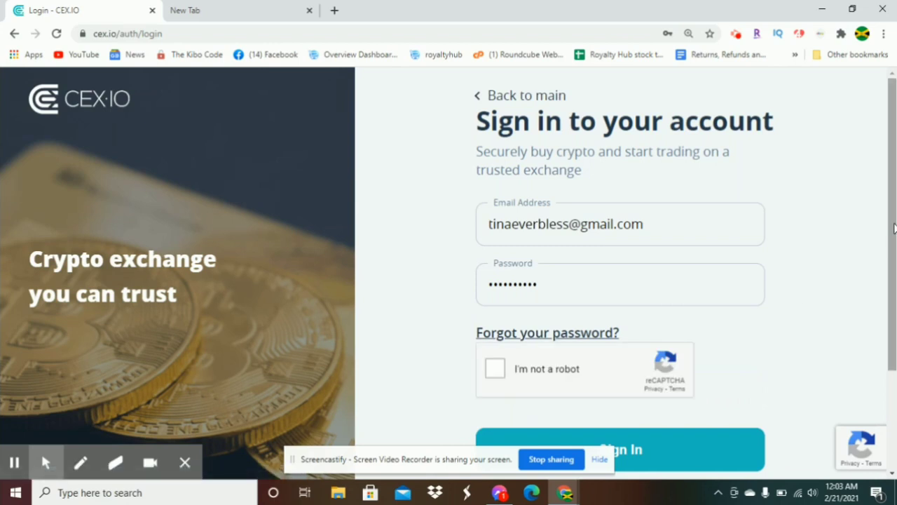
{"action": "left_click_drag", "start_coordinate": [894, 231], "coordinate": [895, 248]}
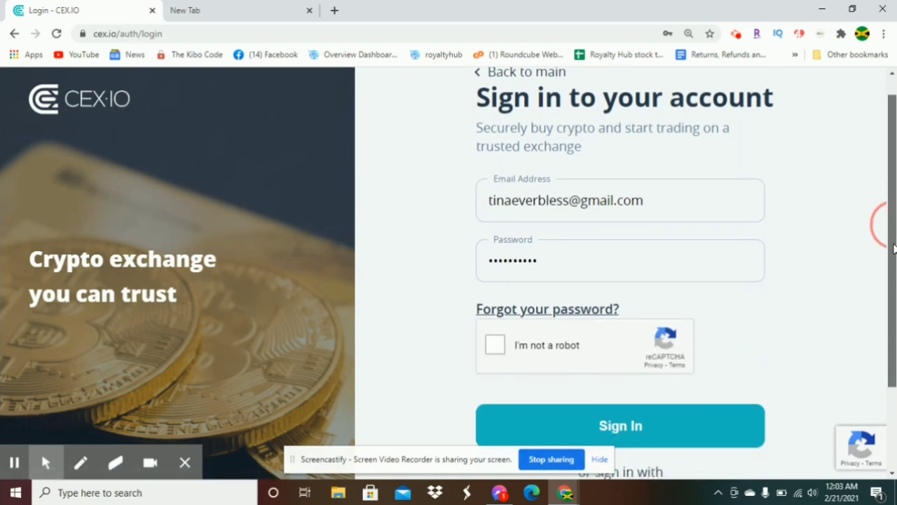
{"action": "left_click", "coordinate": [503, 349]}
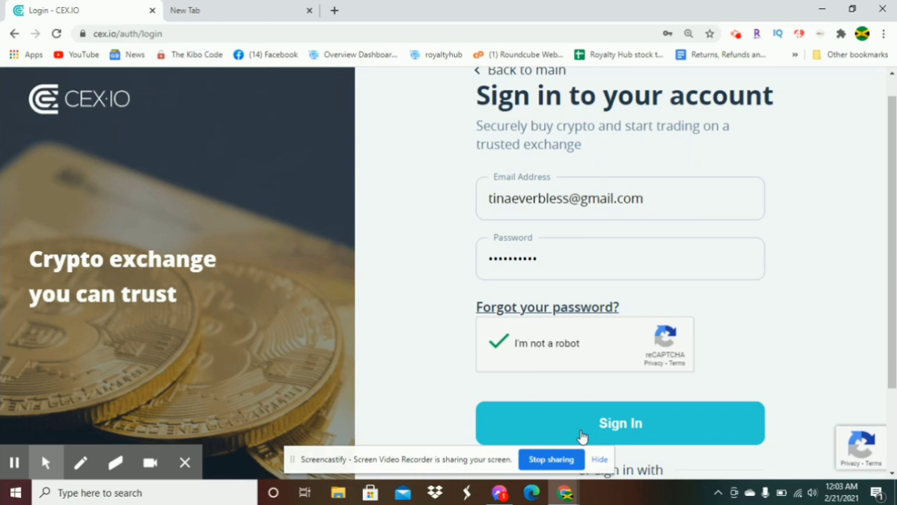
{"action": "left_click", "coordinate": [581, 436]}
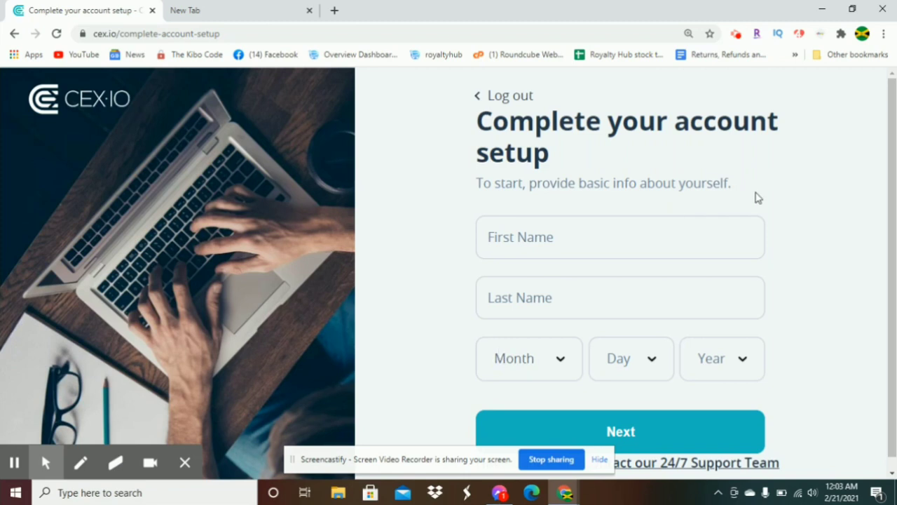
- Scroll the account setup form, then briefly pause and resume the screen recording
{"action": "mouse_move", "coordinate": [894, 214]}
{"action": "left_mouse_down"}
{"action": "mouse_move", "coordinate": [894, 248]}
{"action": "mouse_move", "coordinate": [894, 183]}
{"action": "left_mouse_up"}
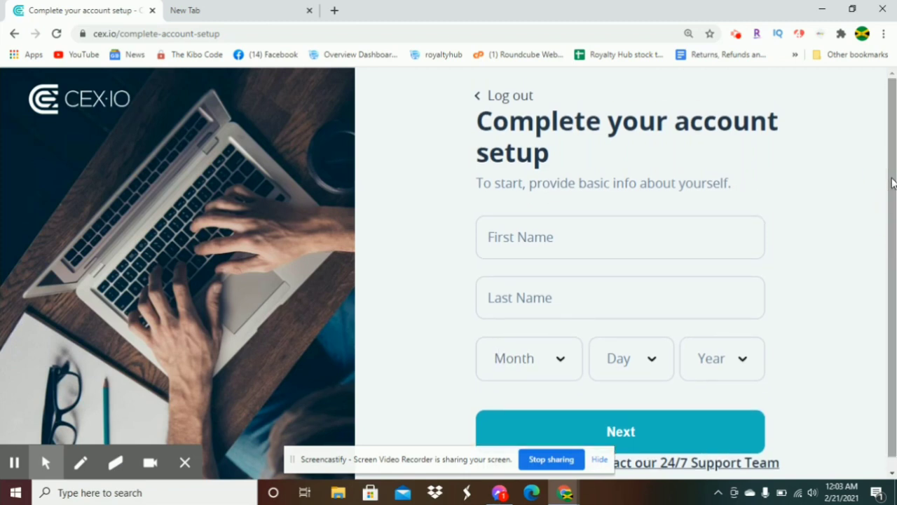
{"action": "left_click_drag", "start_coordinate": [892, 183], "coordinate": [894, 209]}
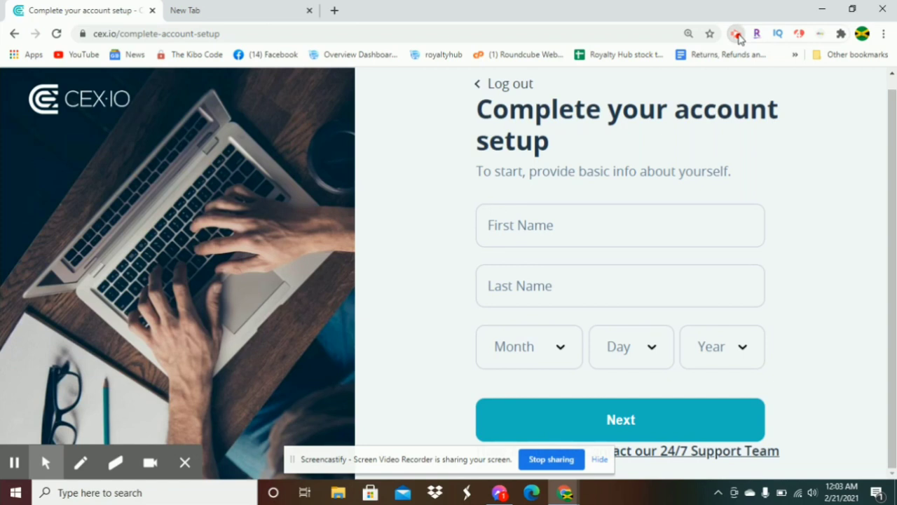
{"action": "left_click", "coordinate": [736, 35]}
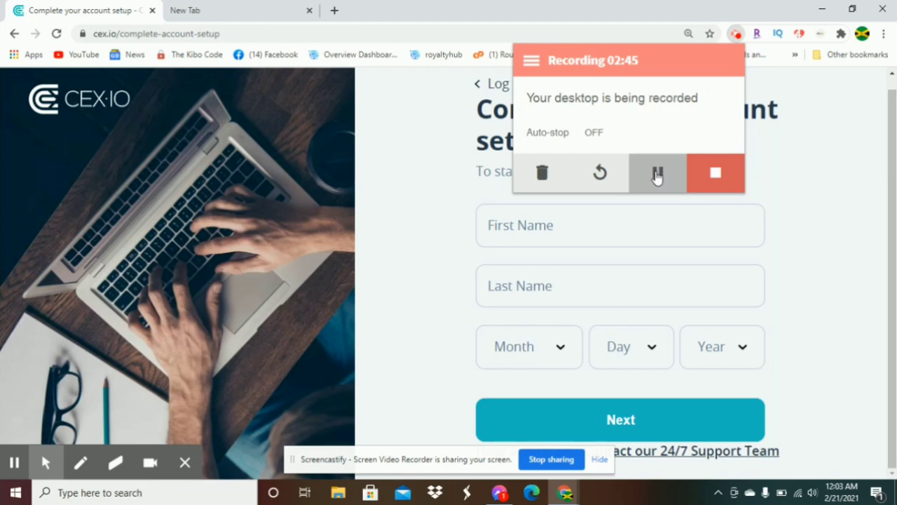
{"action": "left_click", "coordinate": [658, 175]}
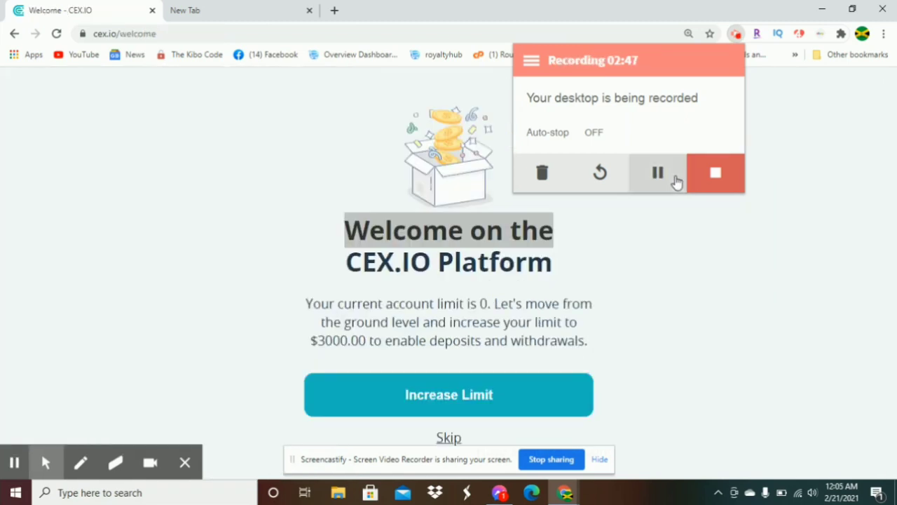
{"action": "left_click", "coordinate": [677, 181]}
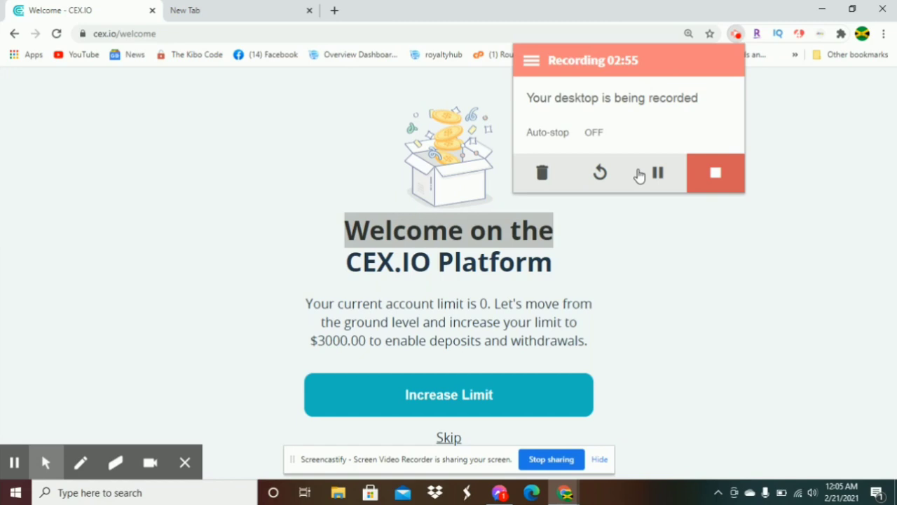
{"action": "triple_click", "coordinate": [668, 321]}
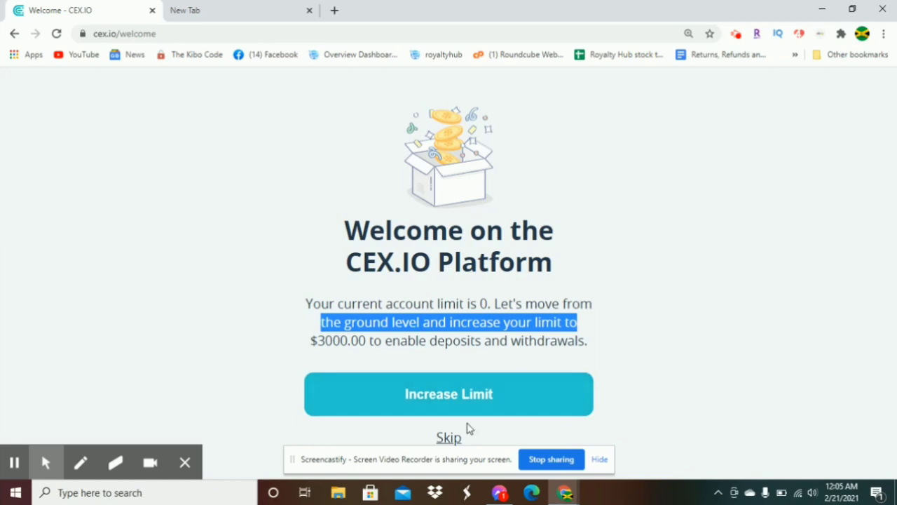
{"action": "left_click", "coordinate": [449, 438]}
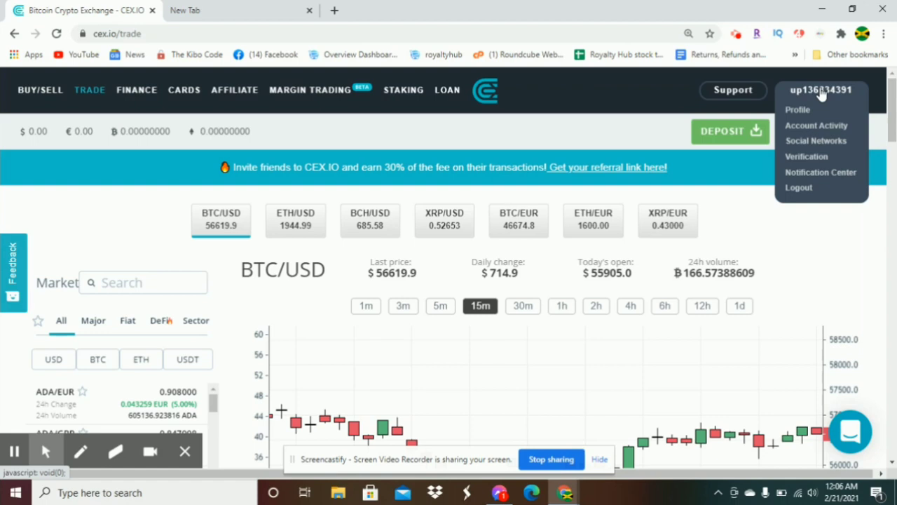
{"action": "mouse_move", "coordinate": [821, 89]}
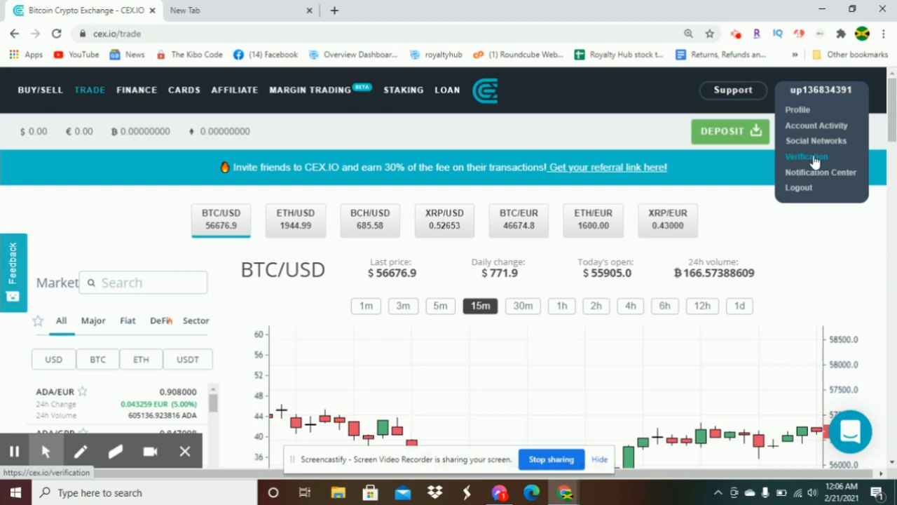
- Open the Verify your Identity page listing its four verification stages
{"action": "left_click", "coordinate": [813, 157]}
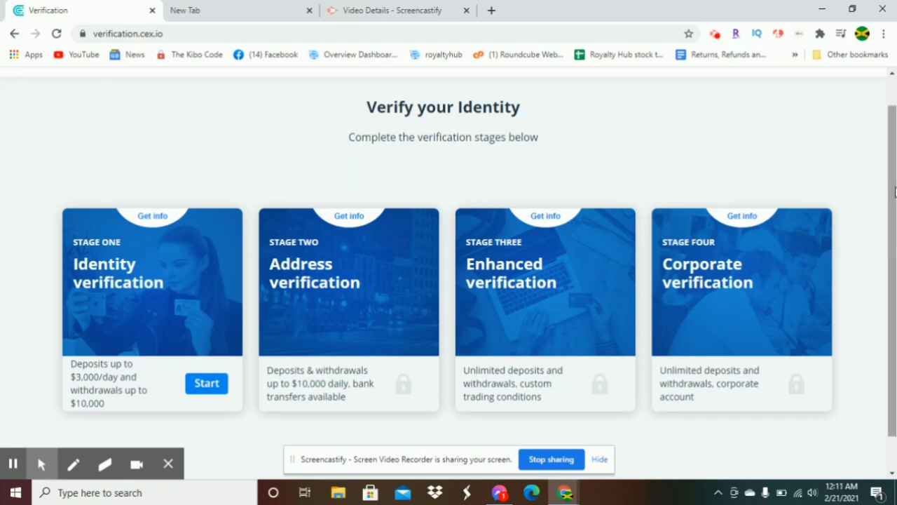
{"action": "scroll", "coordinate": [896, 192], "scroll_direction": "up", "scroll_amount": 1}
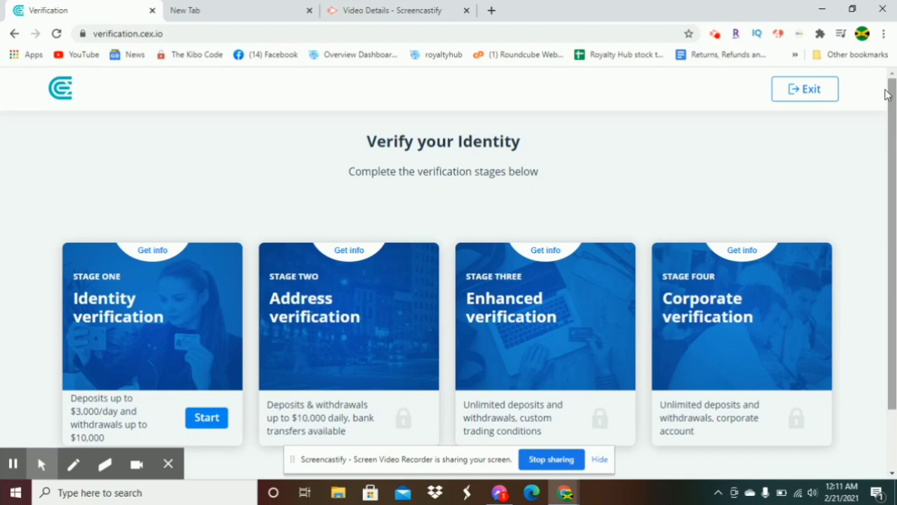
- Exit identity verification and go to the BUY/SELL page for buying Bitcoin in USD
{"action": "left_click", "coordinate": [824, 94]}
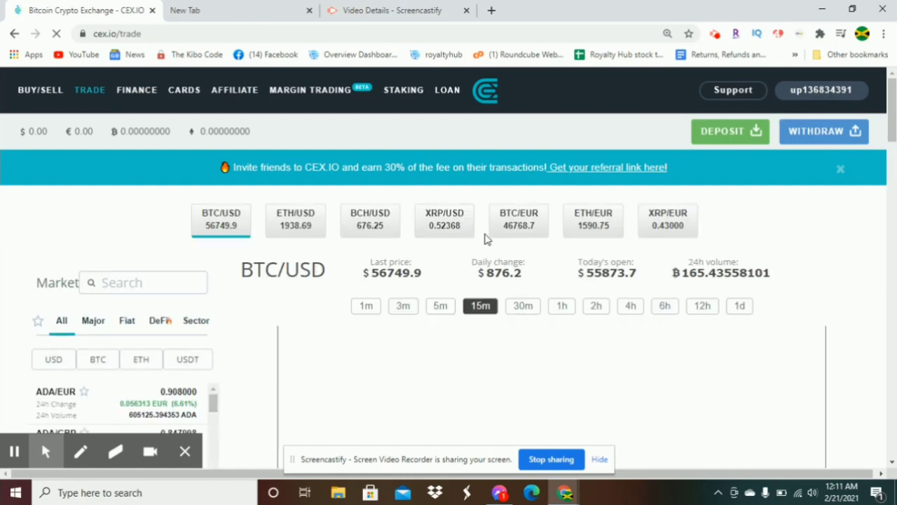
{"action": "left_click", "coordinate": [53, 94]}
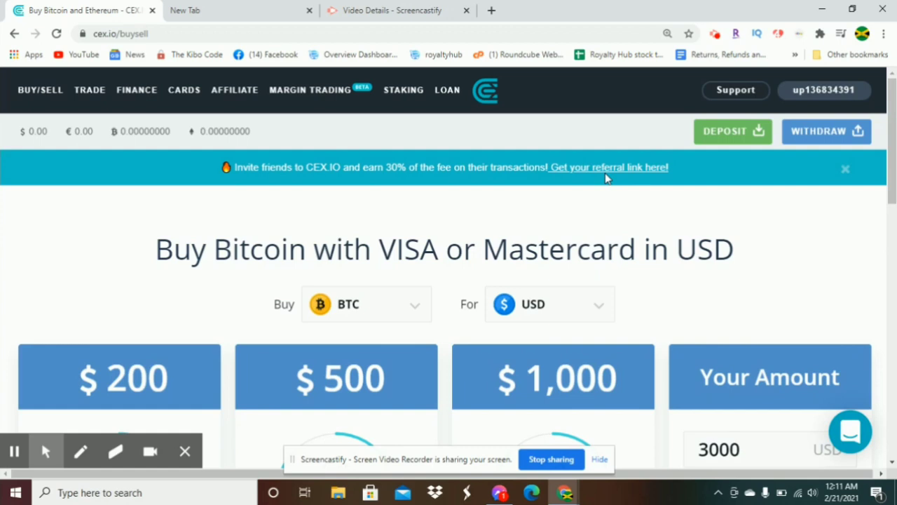
- Open the CARDS page and look over its empty card number and expiry form
{"action": "left_click", "coordinate": [184, 92]}
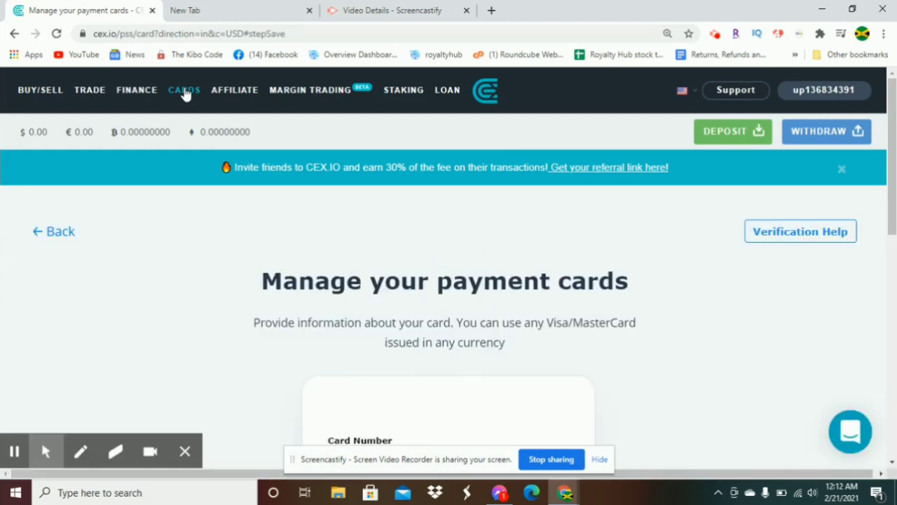
{"action": "scroll", "coordinate": [184, 93], "scroll_direction": "down", "scroll_amount": 1}
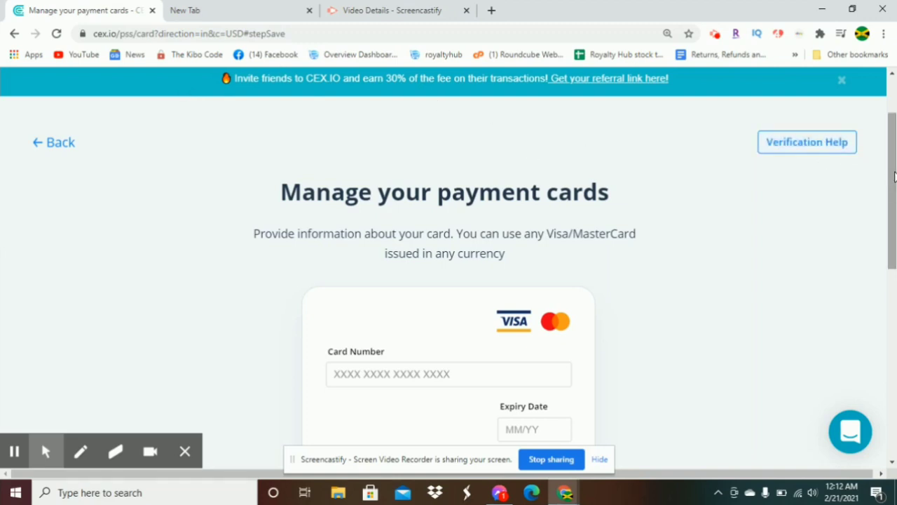
{"action": "left_click_drag", "start_coordinate": [894, 175], "coordinate": [895, 247]}
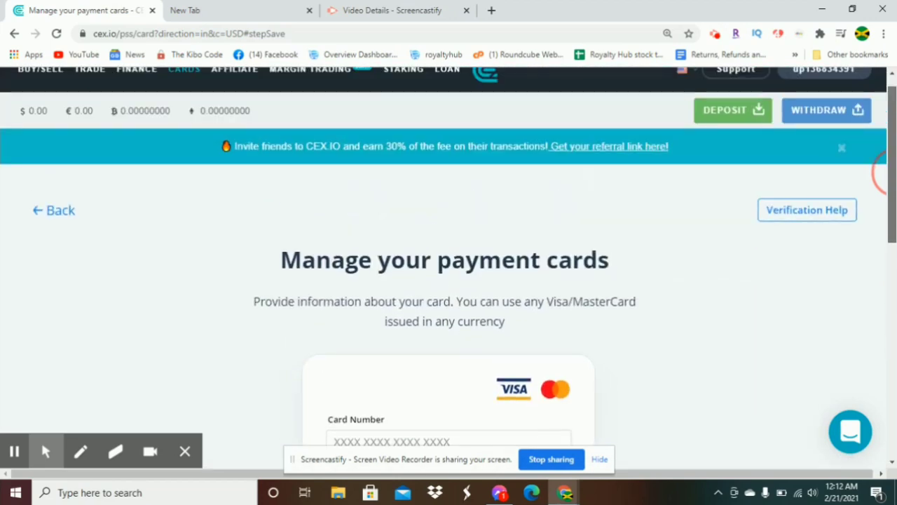
{"action": "left_click_drag", "start_coordinate": [895, 247], "coordinate": [894, 144]}
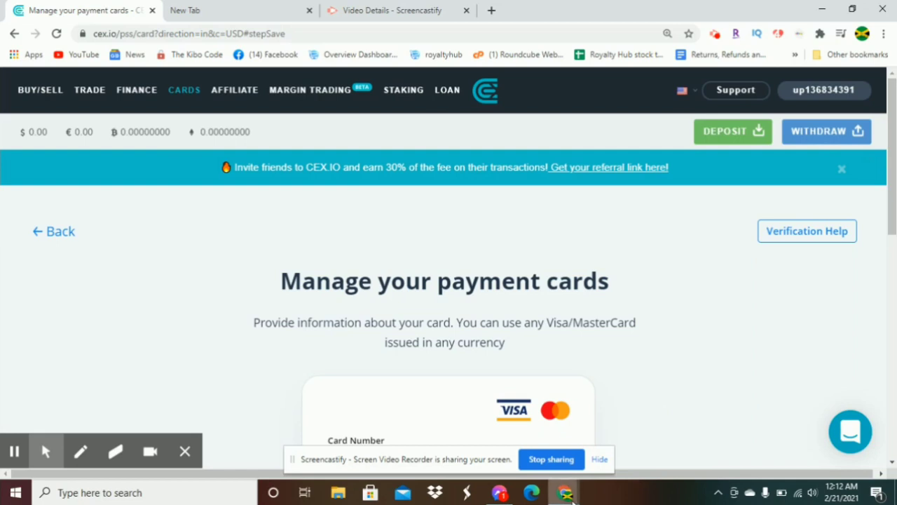
{"action": "left_click", "coordinate": [567, 493]}
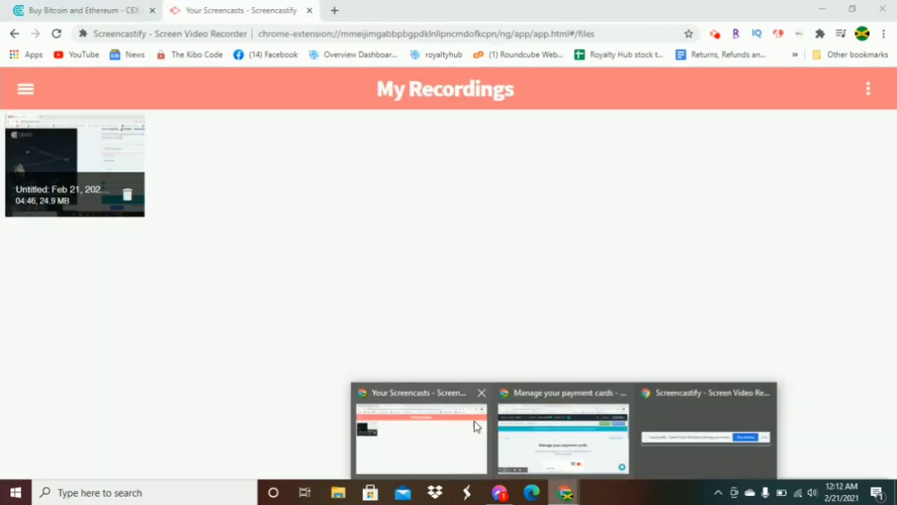
- Return to the Buy Bitcoin tab and view the $200, $500 and $1,000 price cards
{"action": "left_click", "coordinate": [475, 425]}
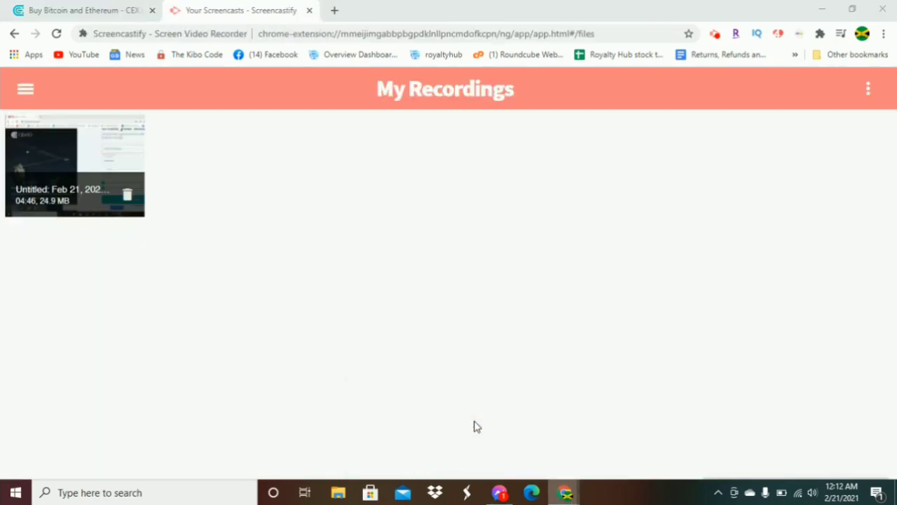
{"action": "left_click", "coordinate": [122, 11]}
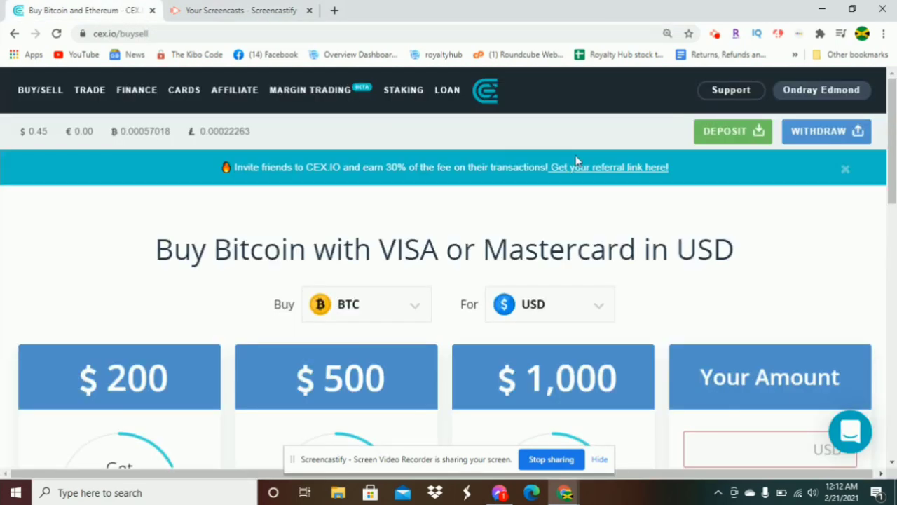
{"action": "left_click", "coordinate": [859, 93]}
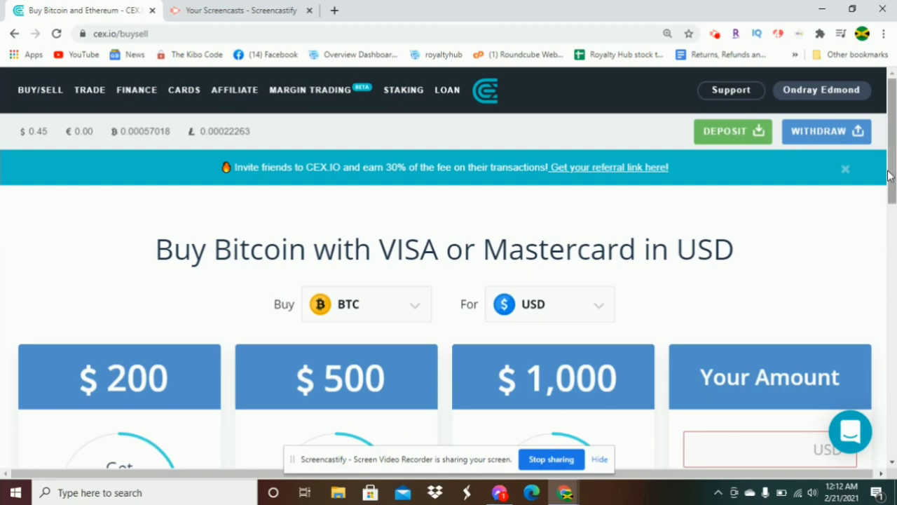
{"action": "left_click_drag", "start_coordinate": [892, 175], "coordinate": [892, 213]}
{"action": "scroll", "coordinate": [448, 267], "scroll_direction": "down", "scroll_amount": 2}
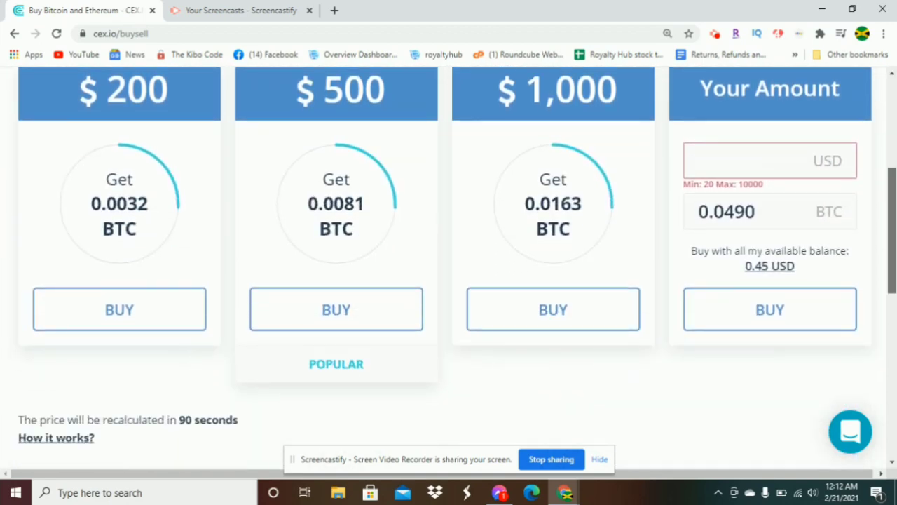
{"action": "scroll", "coordinate": [449, 267], "scroll_direction": "down", "scroll_amount": 1}
{"action": "scroll", "coordinate": [449, 267], "scroll_direction": "down", "scroll_amount": 1}
{"action": "scroll", "coordinate": [449, 266], "scroll_direction": "up", "scroll_amount": 3}
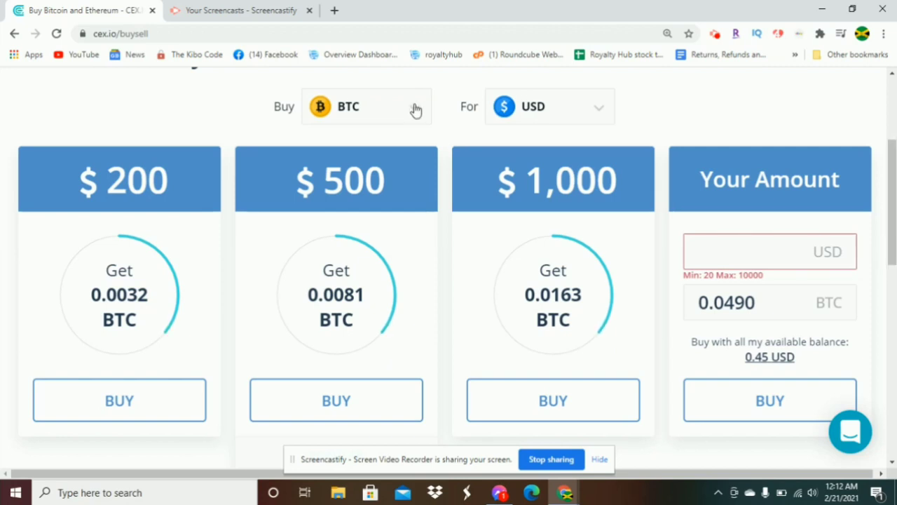
{"action": "left_click_drag", "start_coordinate": [894, 172], "coordinate": [894, 136]}
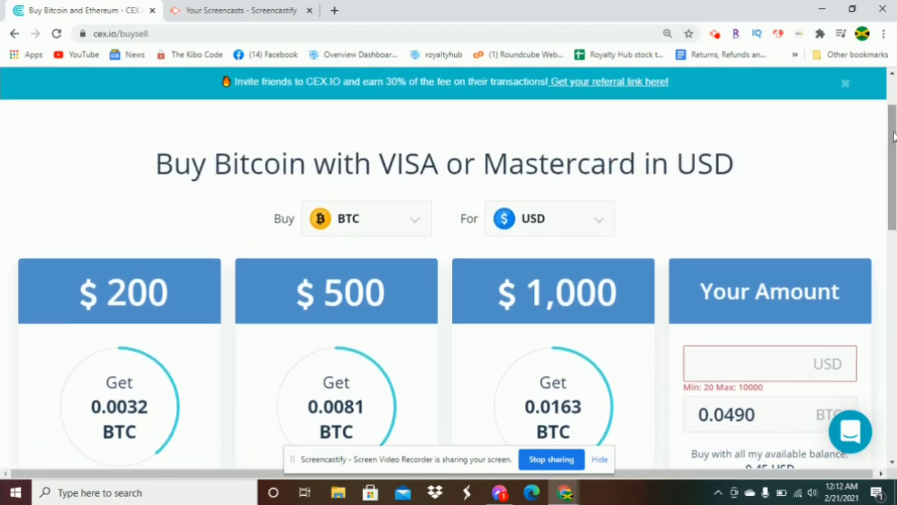
{"action": "left_click", "coordinate": [414, 223]}
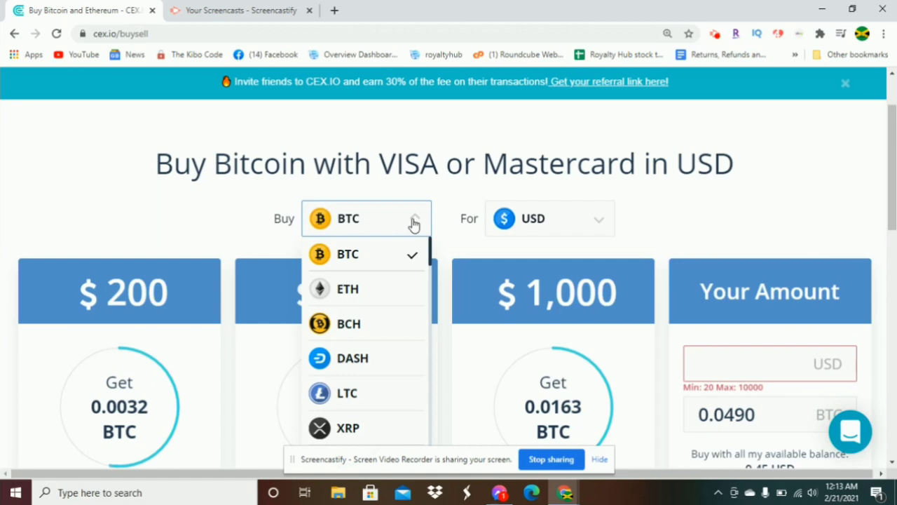
{"action": "left_click", "coordinate": [547, 223]}
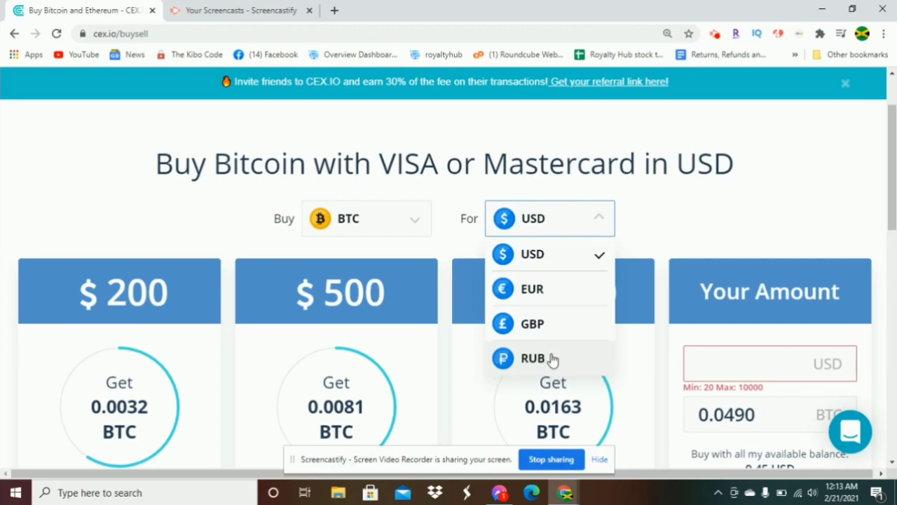
{"action": "left_click", "coordinate": [447, 190]}
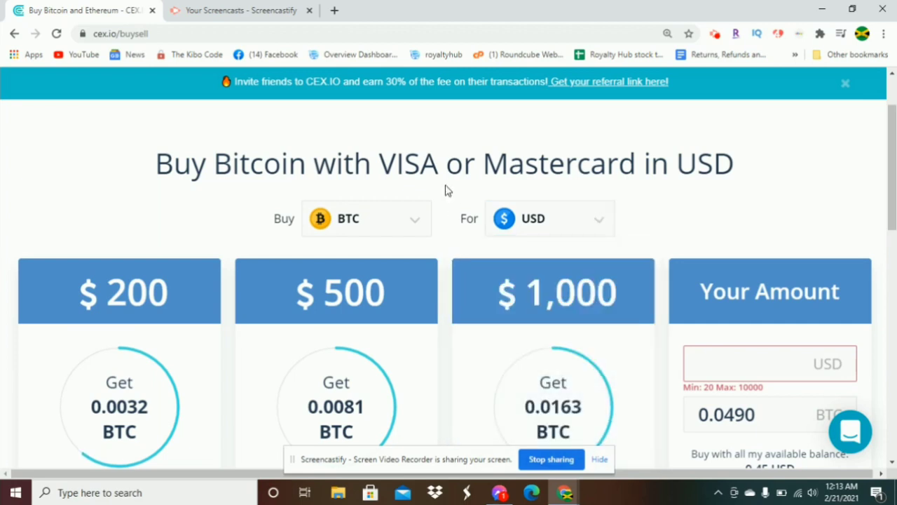
- Enter 1000 as the custom USD amount, giving 0.0163 BTC
{"action": "left_click", "coordinate": [772, 357]}
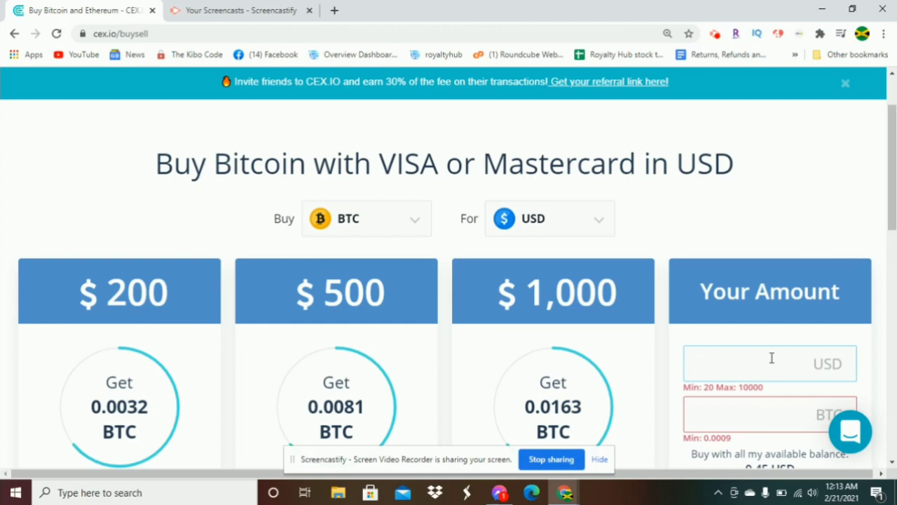
{"action": "type", "text": "10"}
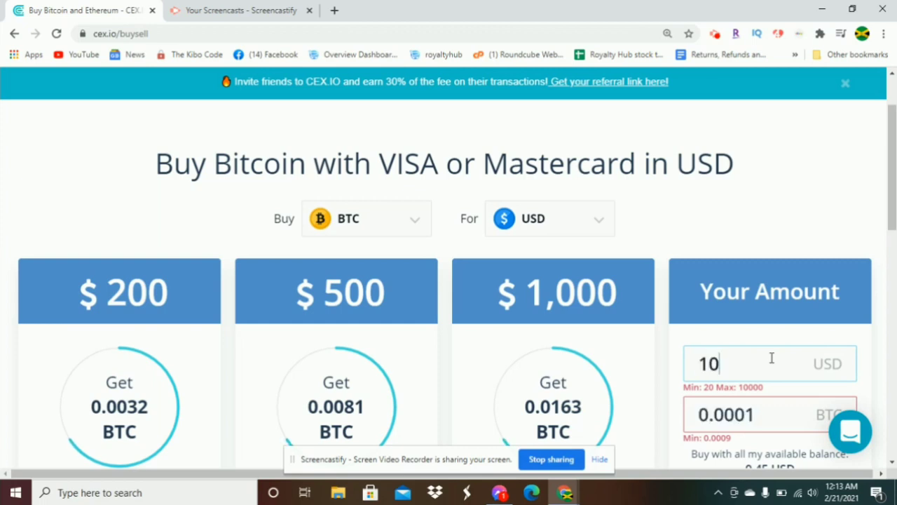
{"action": "type", "text": "00"}
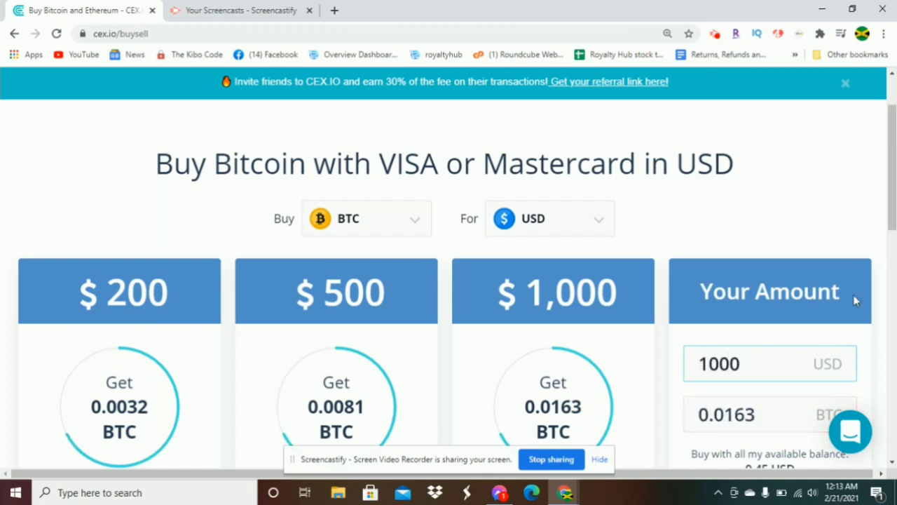
{"action": "left_click_drag", "start_coordinate": [892, 220], "coordinate": [889, 256]}
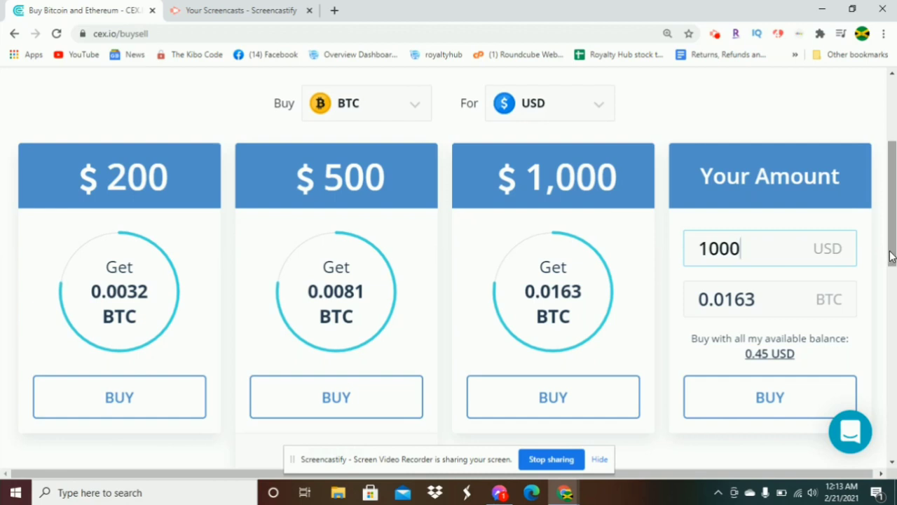
{"action": "left_click_drag", "start_coordinate": [892, 252], "coordinate": [893, 162]}
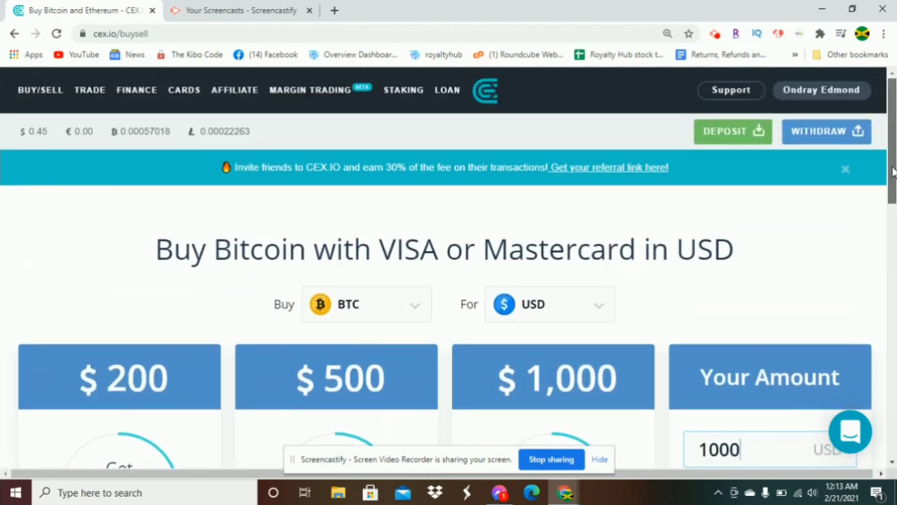